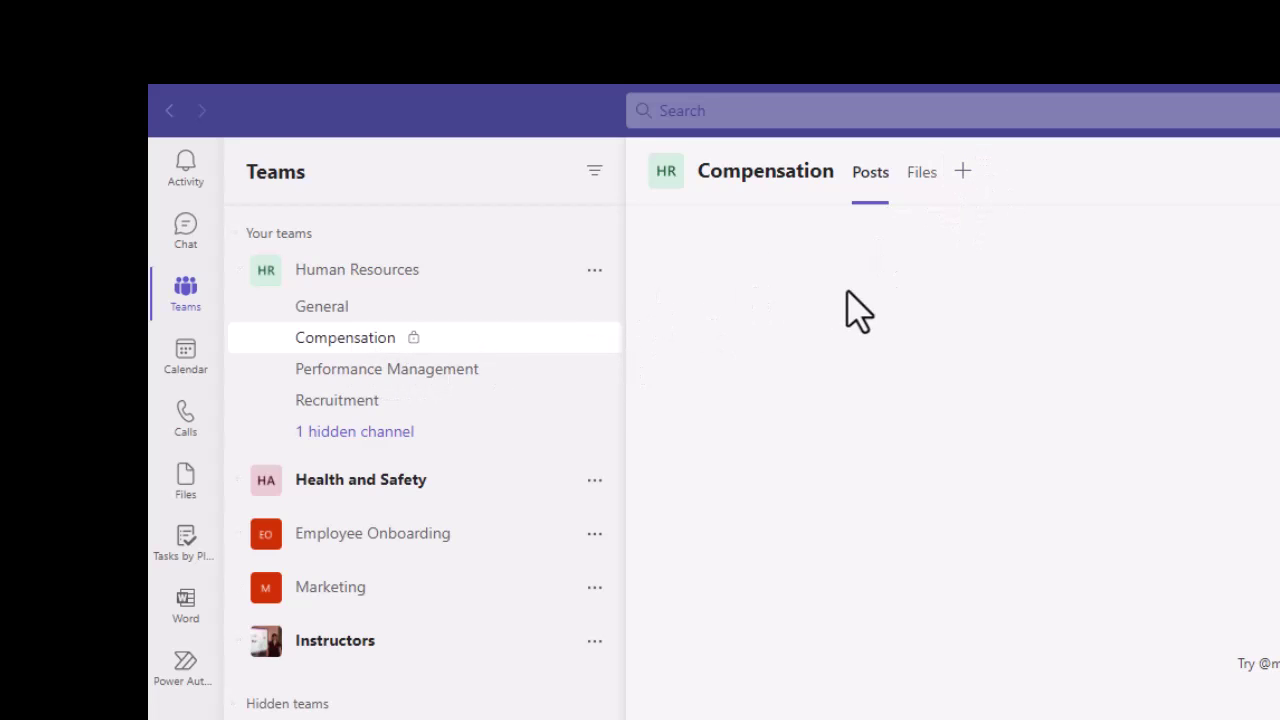
Add a Tasks by Planner tab to the channel named 'Tasks - compensation'.
{"action": "left_click", "coordinate": [965, 177]}
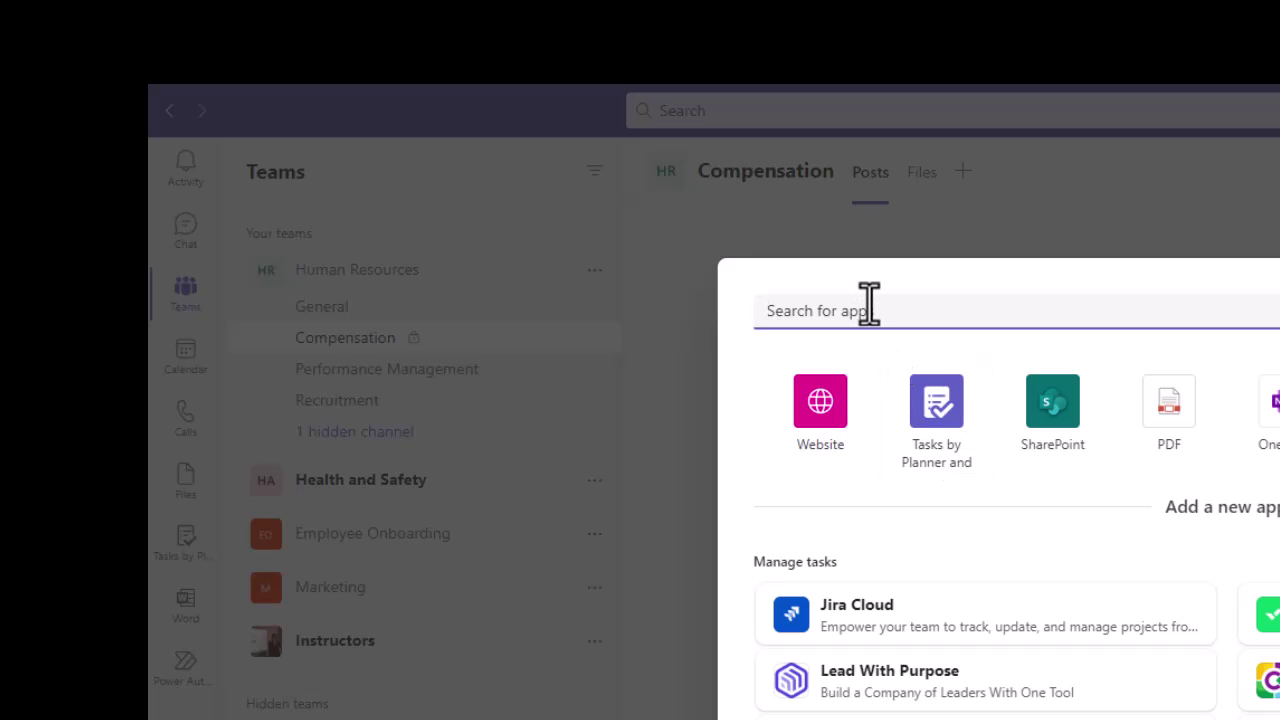
{"action": "type", "text": "task"}
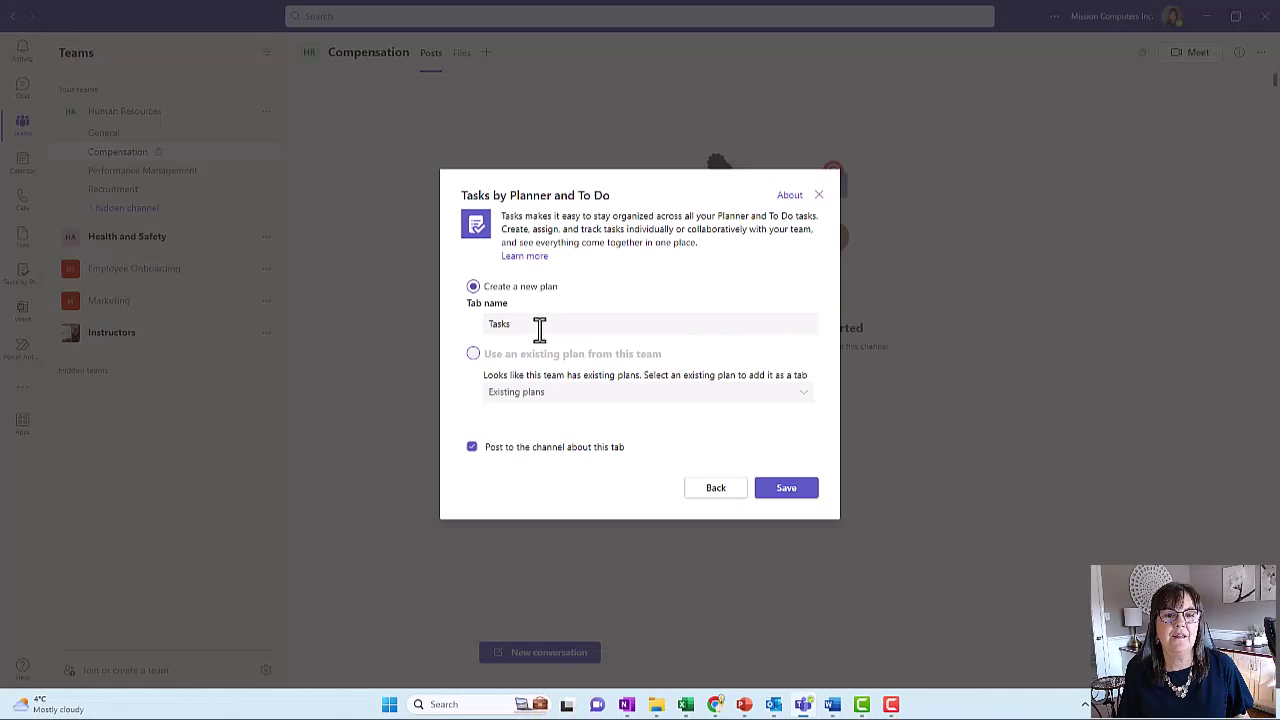
{"action": "left_click", "coordinate": [537, 329]}
{"action": "type", "text": "- compensation"}
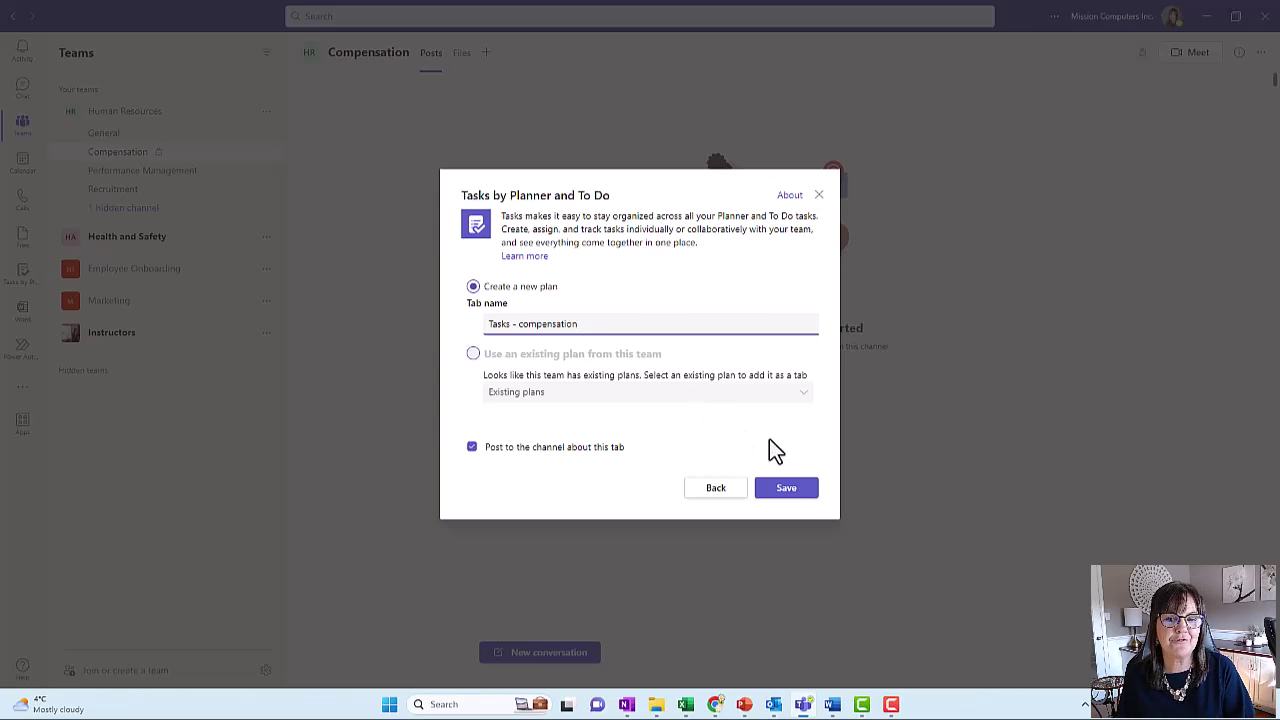
Save the tab without posting to the channel; after the error, retry and try an existing plan.
{"action": "left_click", "coordinate": [614, 455]}
{"action": "left_click", "coordinate": [786, 488]}
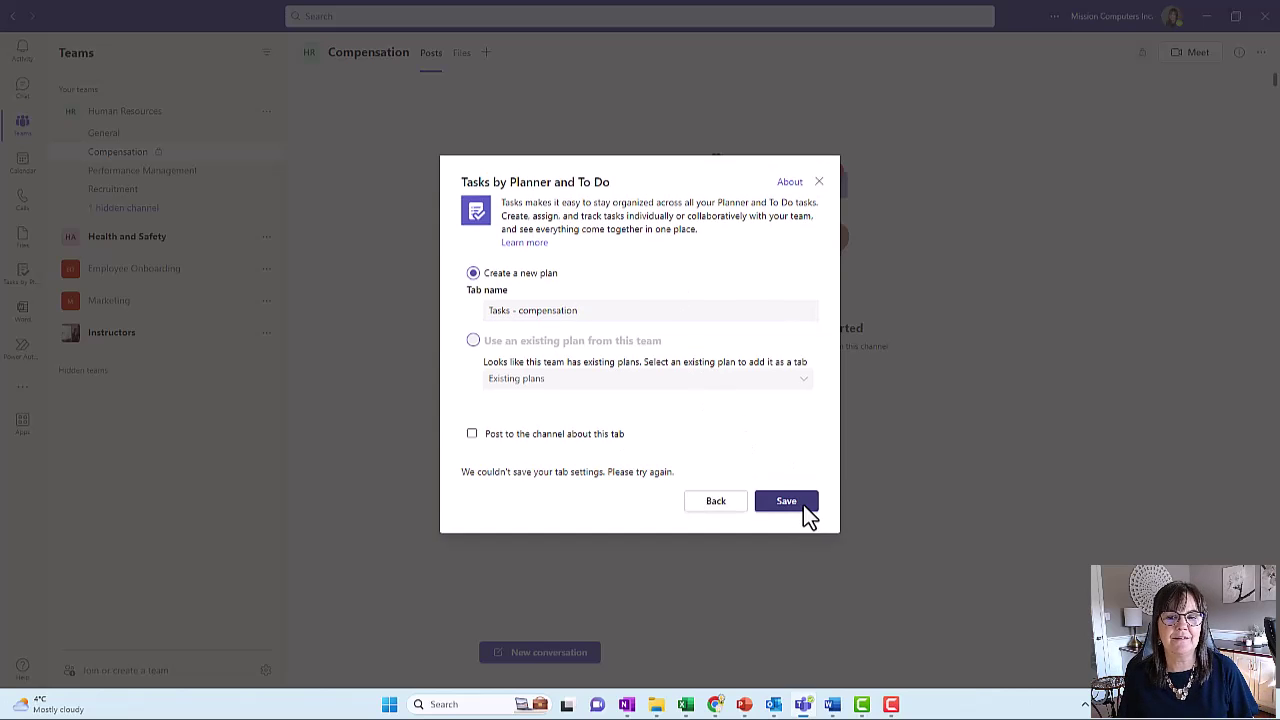
{"action": "left_click", "coordinate": [800, 503]}
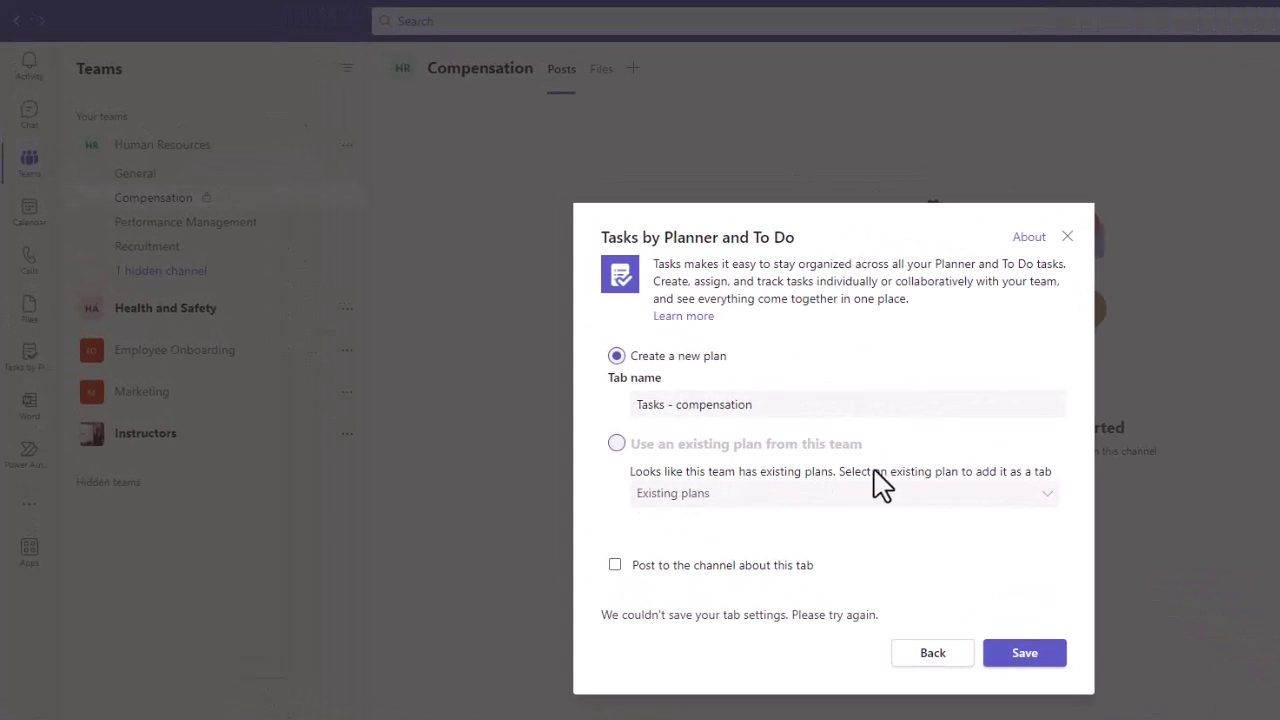
{"action": "left_click", "coordinate": [1050, 510]}
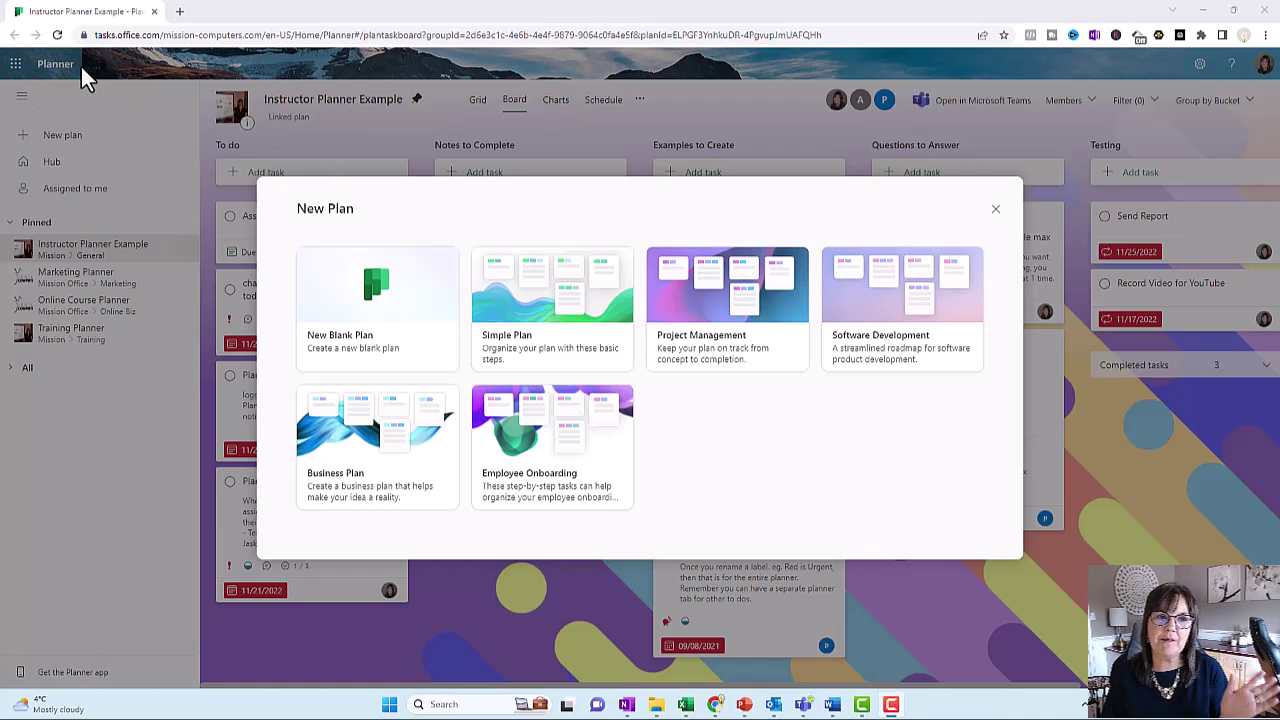
{"action": "left_click", "coordinate": [994, 212]}
Reopen the New Plan templates and choose New Blank Plan.
{"action": "left_click", "coordinate": [60, 135]}
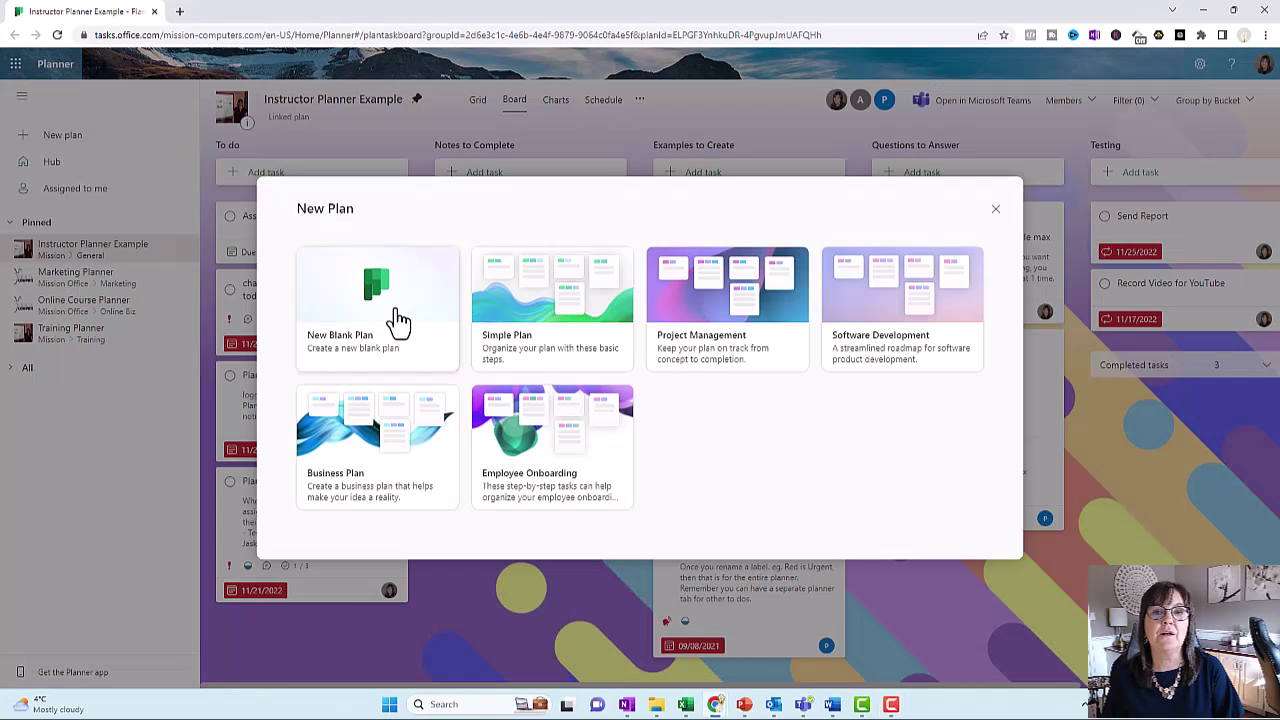
{"action": "left_click", "coordinate": [398, 320]}
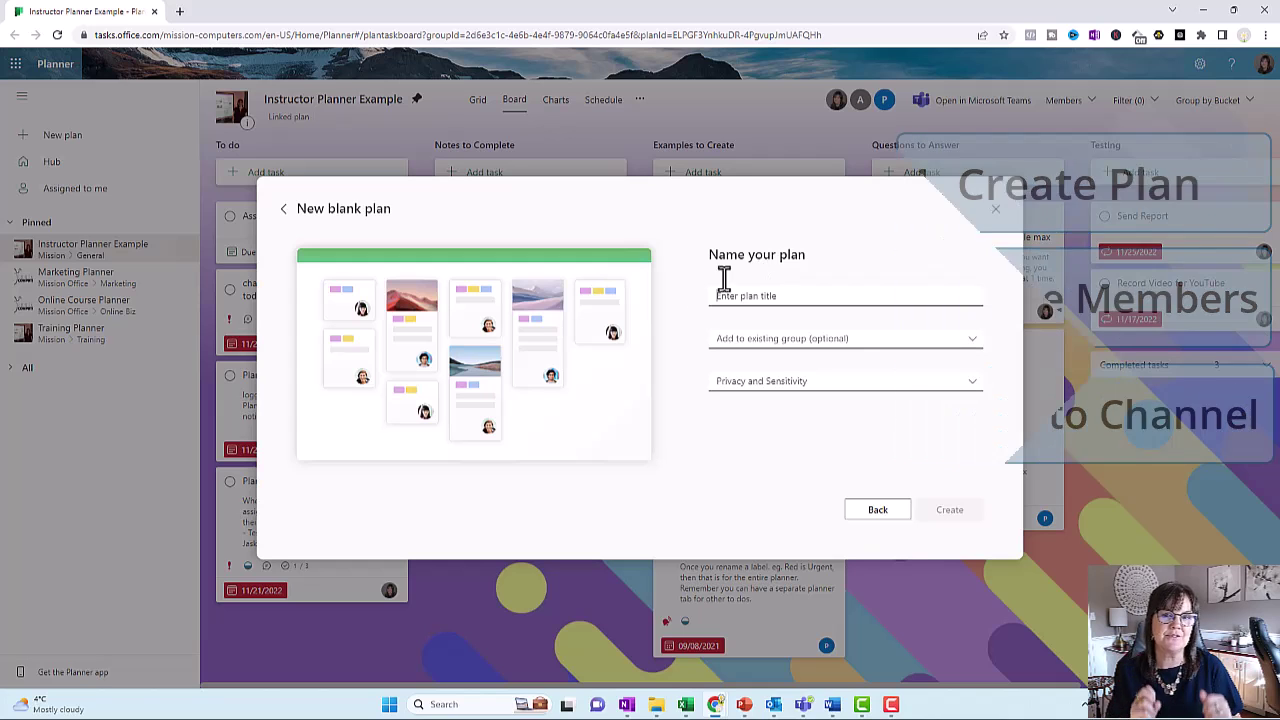
Title the plan 'HR Compensation Tasks' and search existing groups for 'hum' to find Human Resources.
{"action": "left_click", "coordinate": [760, 296]}
{"action": "type", "text": "HR Compensation Tasks"}
{"action": "left_click", "coordinate": [845, 338]}
{"action": "type", "text": "hum"}
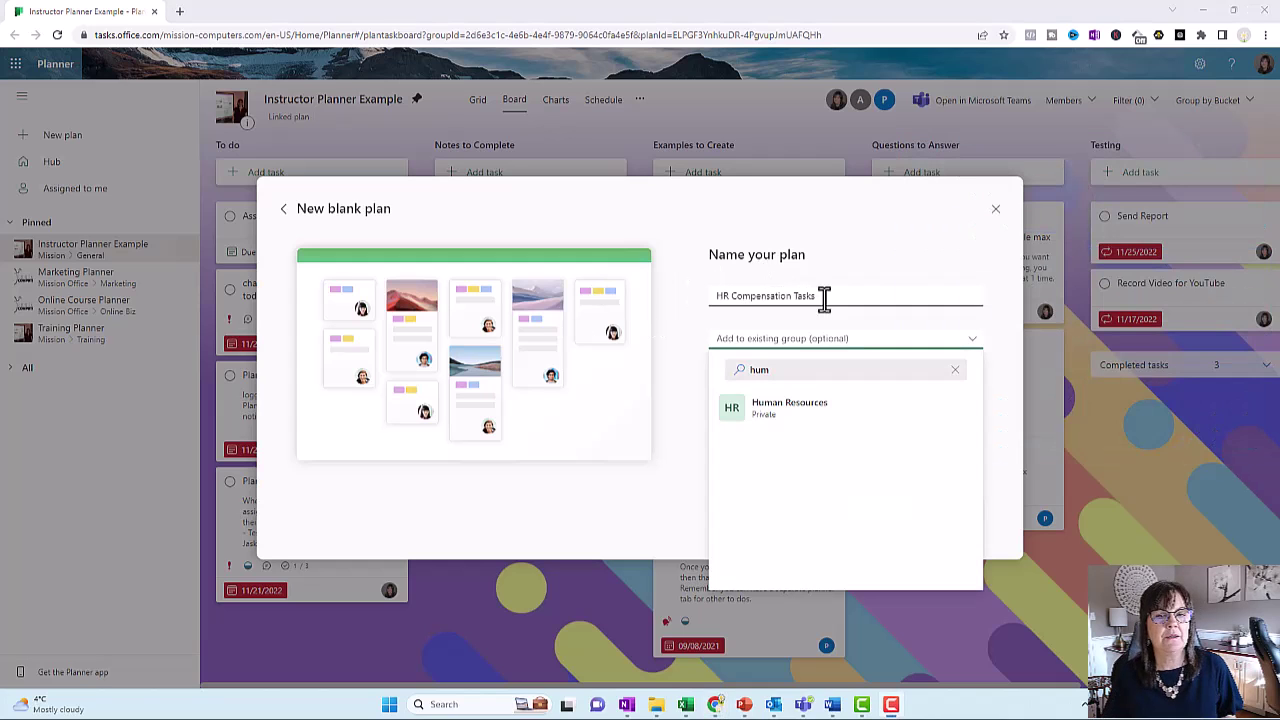
{"action": "left_click", "coordinate": [862, 362]}
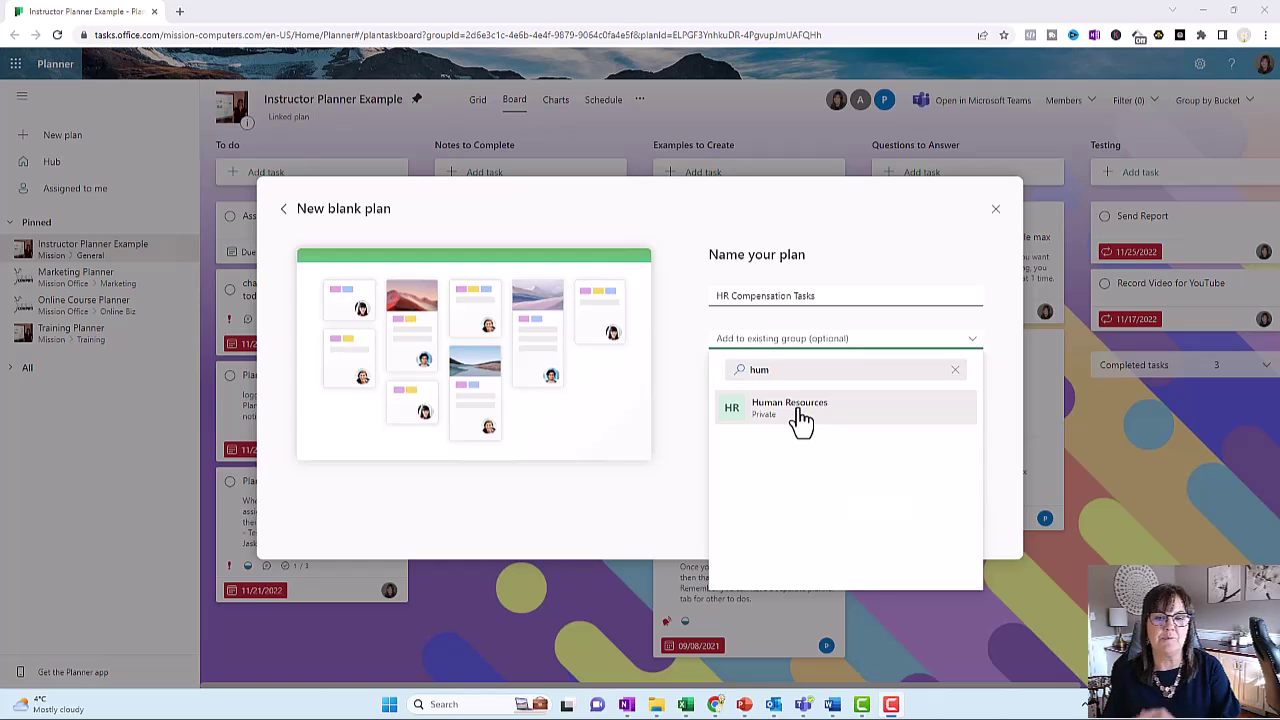
{"action": "left_click", "coordinate": [803, 704]}
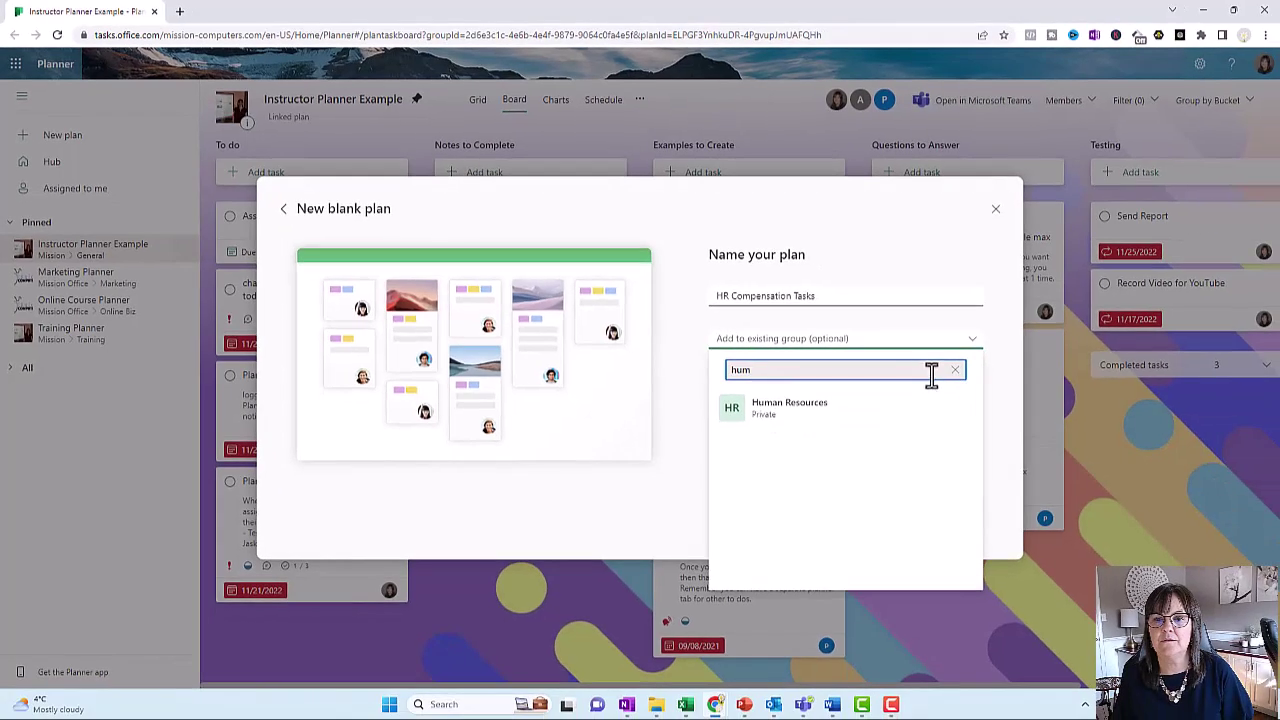
Create HR Compensation Tasks as a private plan without a group and add a To do task about a colleague's raise.
{"action": "left_click", "coordinate": [955, 370]}
{"action": "left_click", "coordinate": [778, 380]}
{"action": "left_click", "coordinate": [872, 398]}
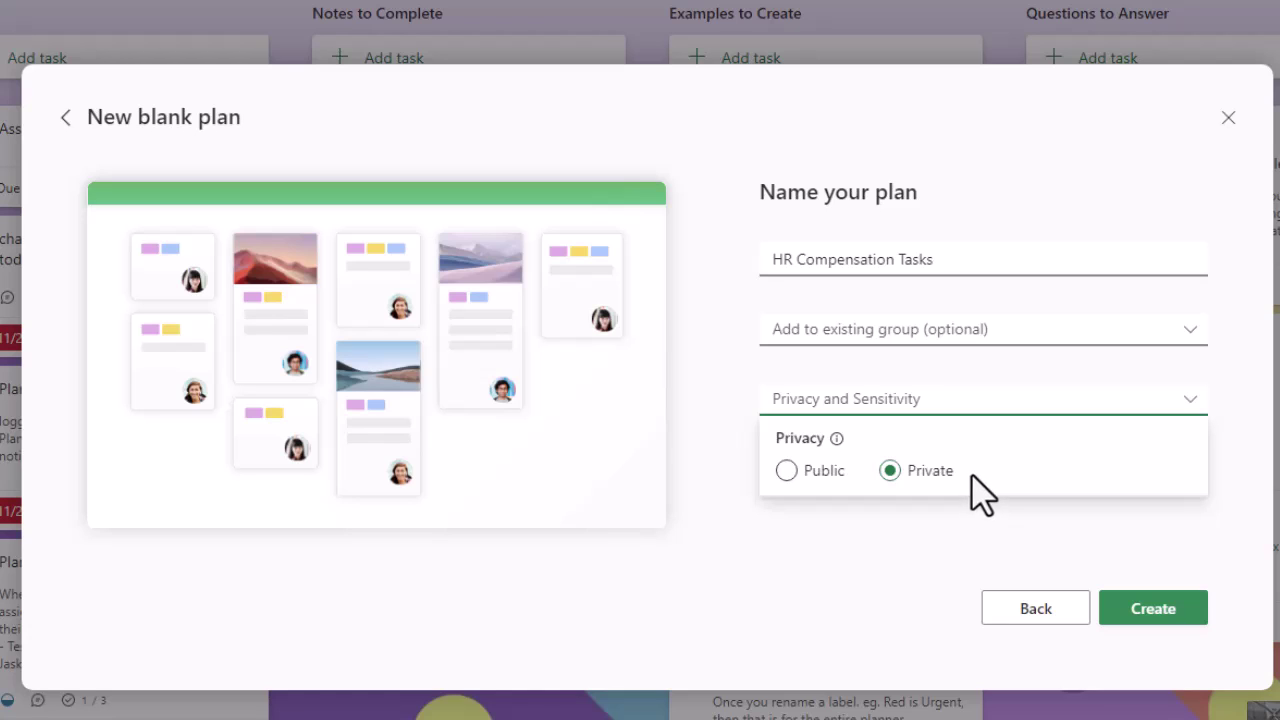
{"action": "left_click", "coordinate": [1160, 609]}
{"action": "left_click", "coordinate": [266, 173]}
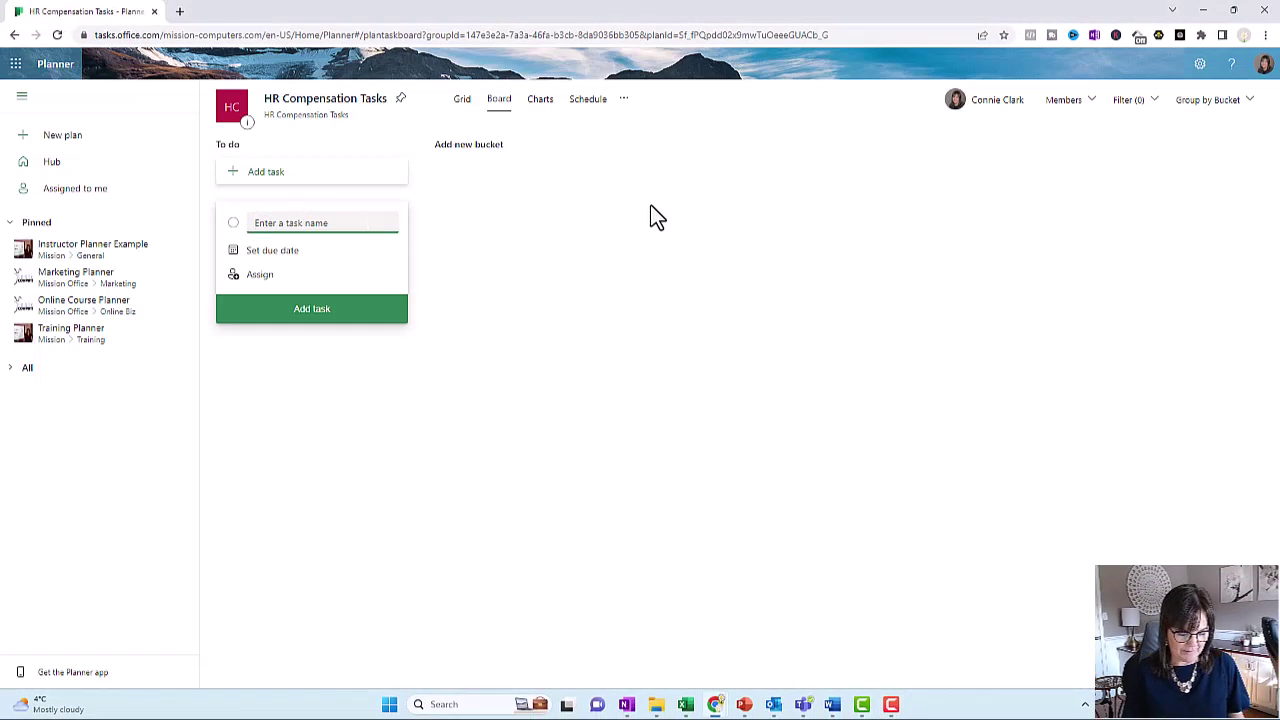
{"action": "type", "text": "Give Connie a raise"}
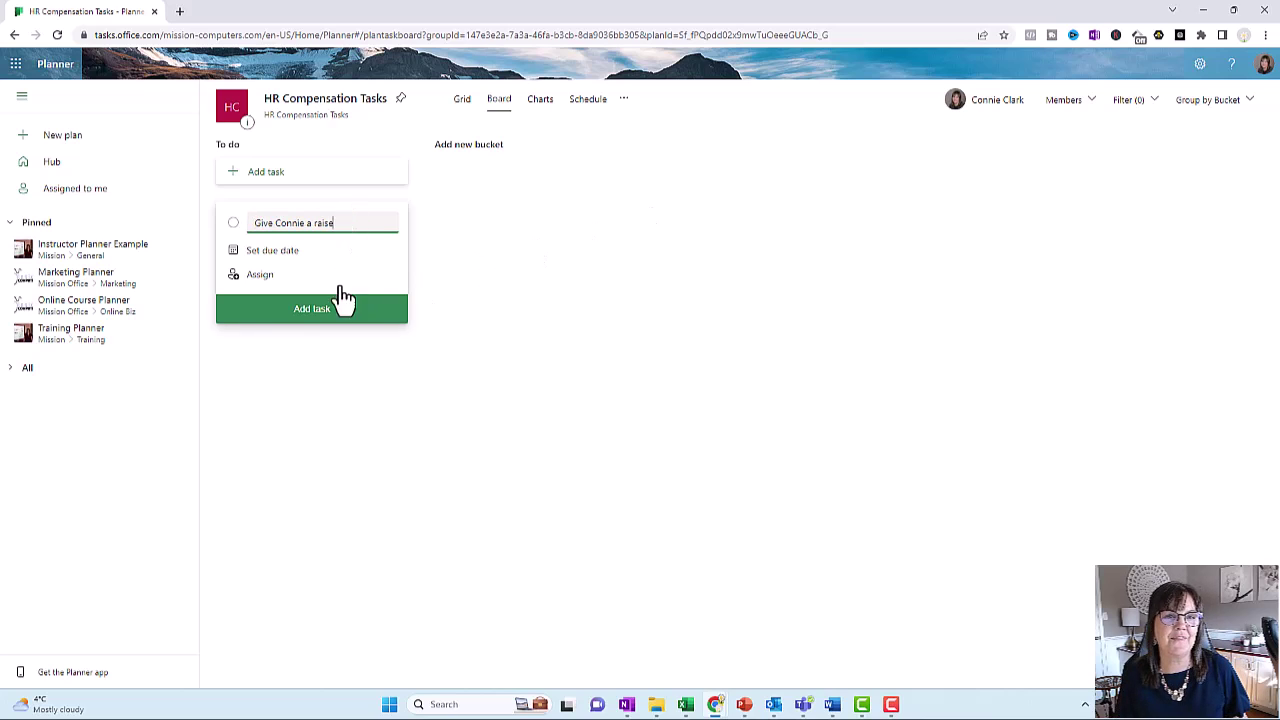
{"action": "left_click", "coordinate": [316, 312]}
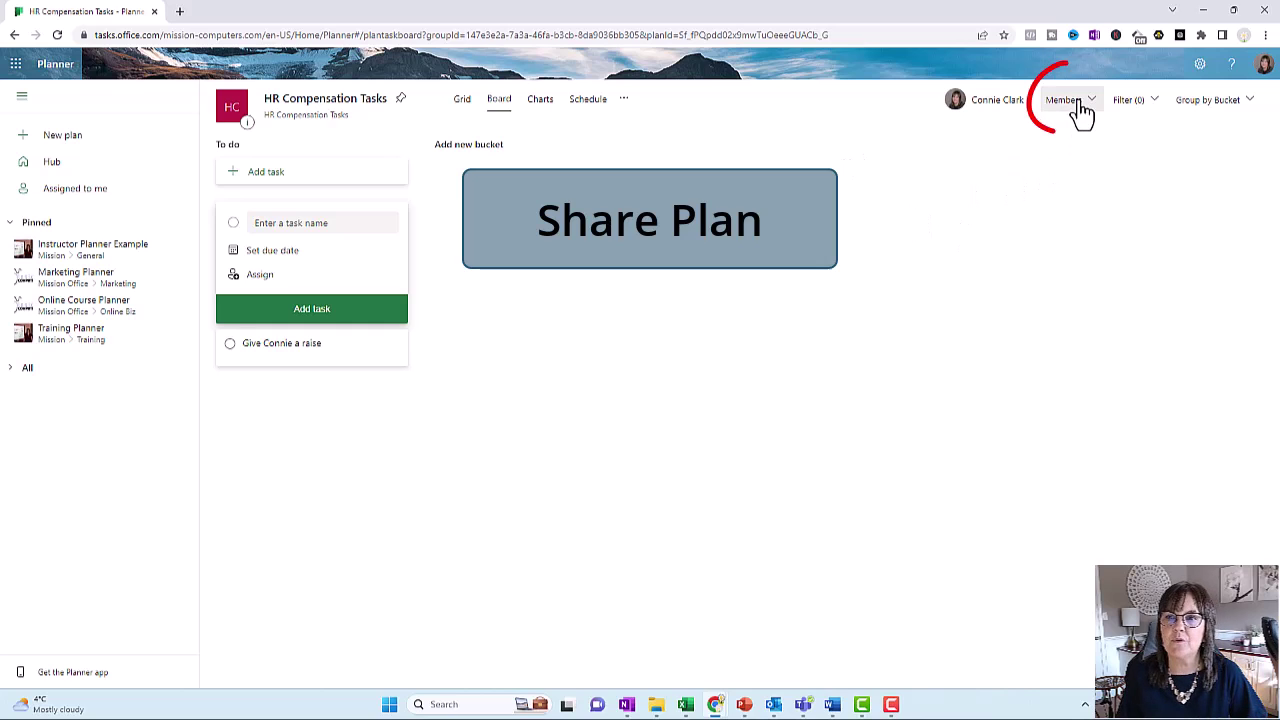
Add the suggested colleague as a member of the plan, then close the Members panel.
{"action": "left_click", "coordinate": [1088, 110]}
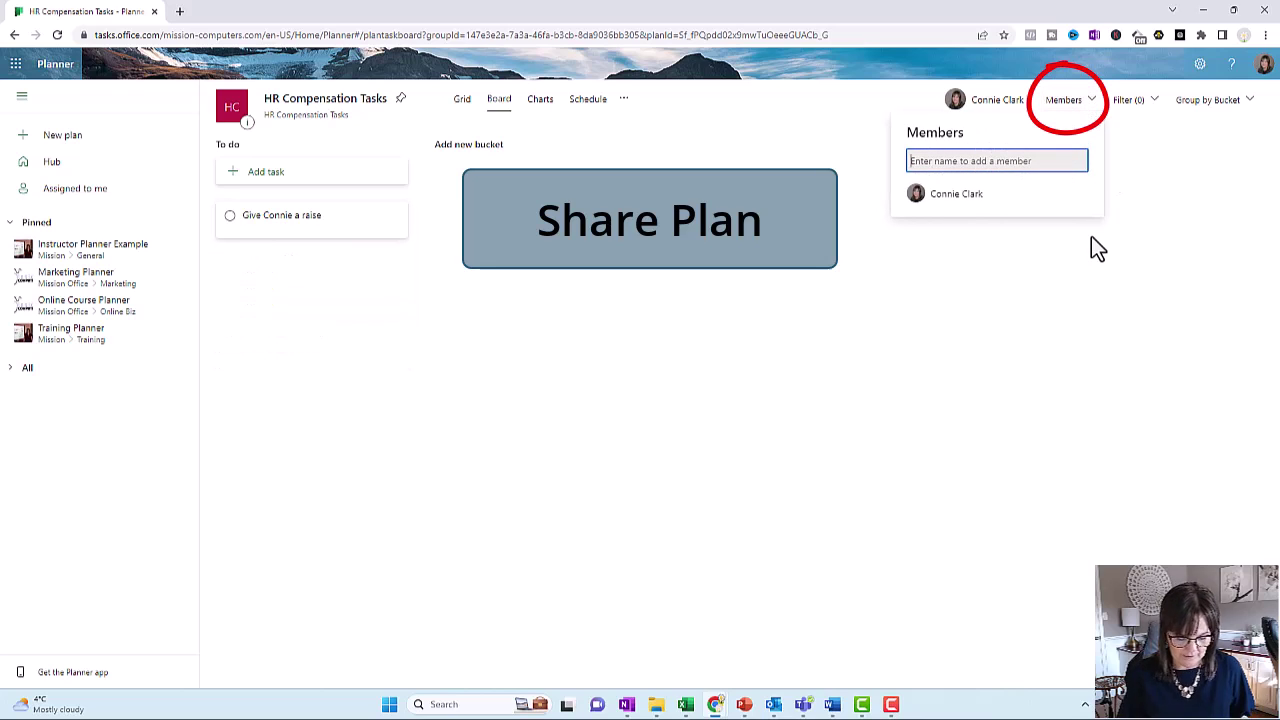
{"action": "type", "text": "con"}
{"action": "left_click", "coordinate": [1043, 232]}
{"action": "left_click", "coordinate": [851, 163]}
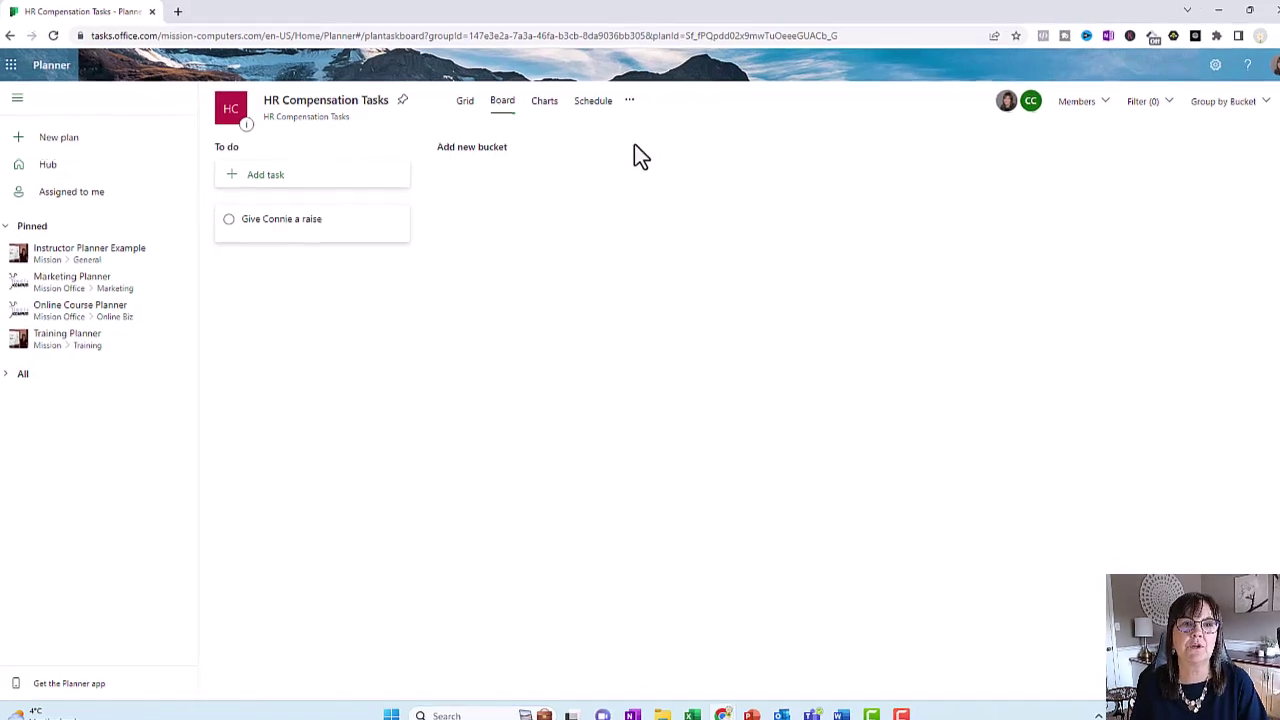
Open the plan's additional options menu beside Schedule.
{"action": "left_click", "coordinate": [629, 101]}
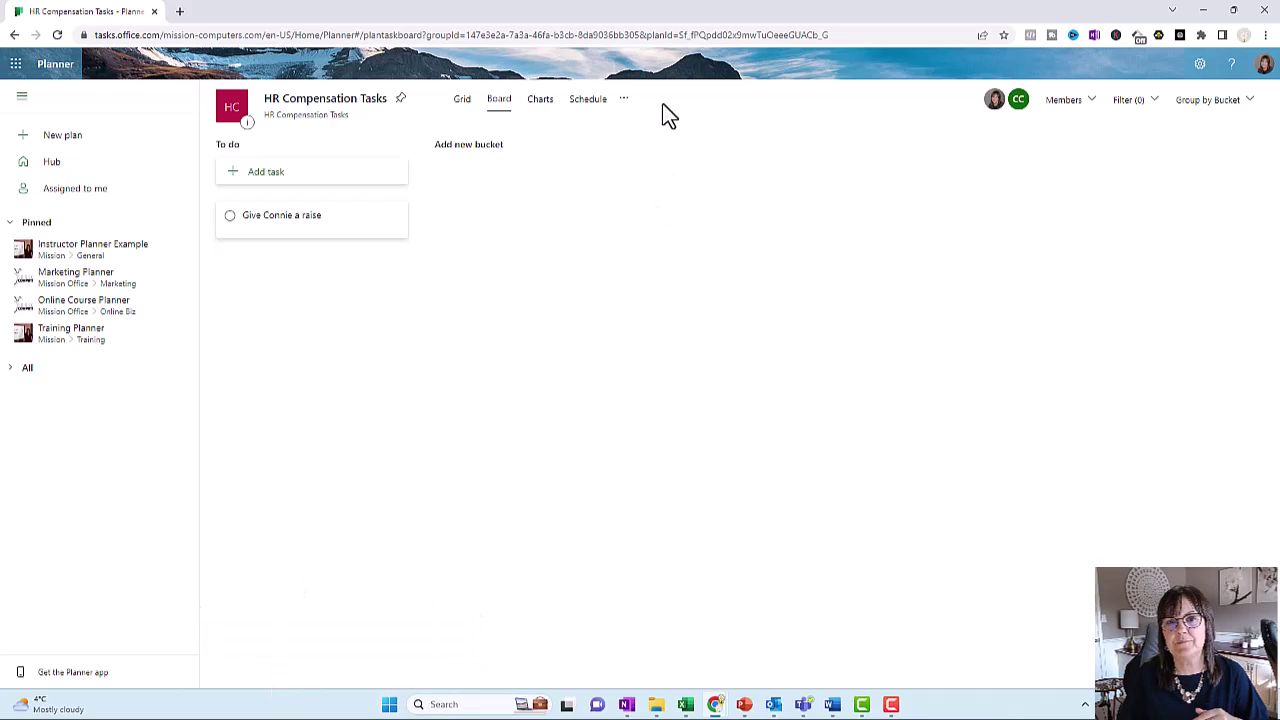
Return to Teams and choose the Website app as a new Compensation channel tab.
{"action": "left_click", "coordinate": [1204, 14]}
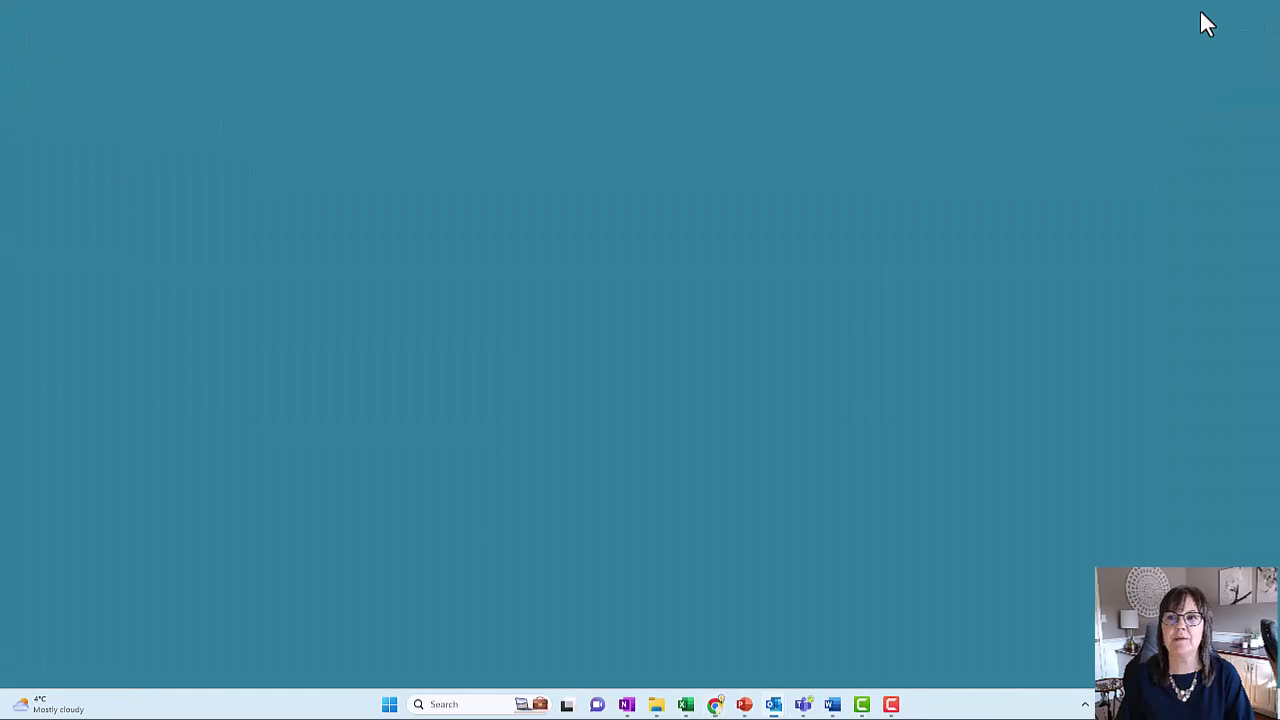
{"action": "key", "text": "alt+Tab"}
{"action": "left_click", "coordinate": [486, 54]}
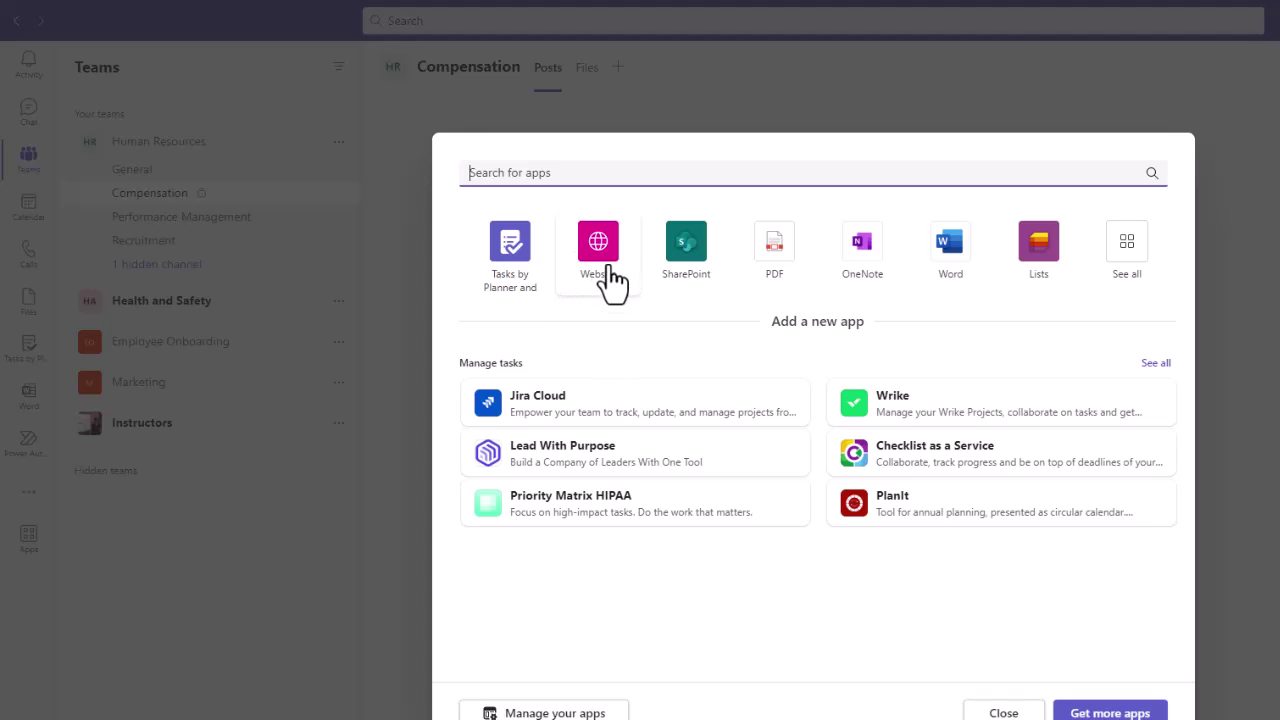
{"action": "left_click", "coordinate": [608, 277]}
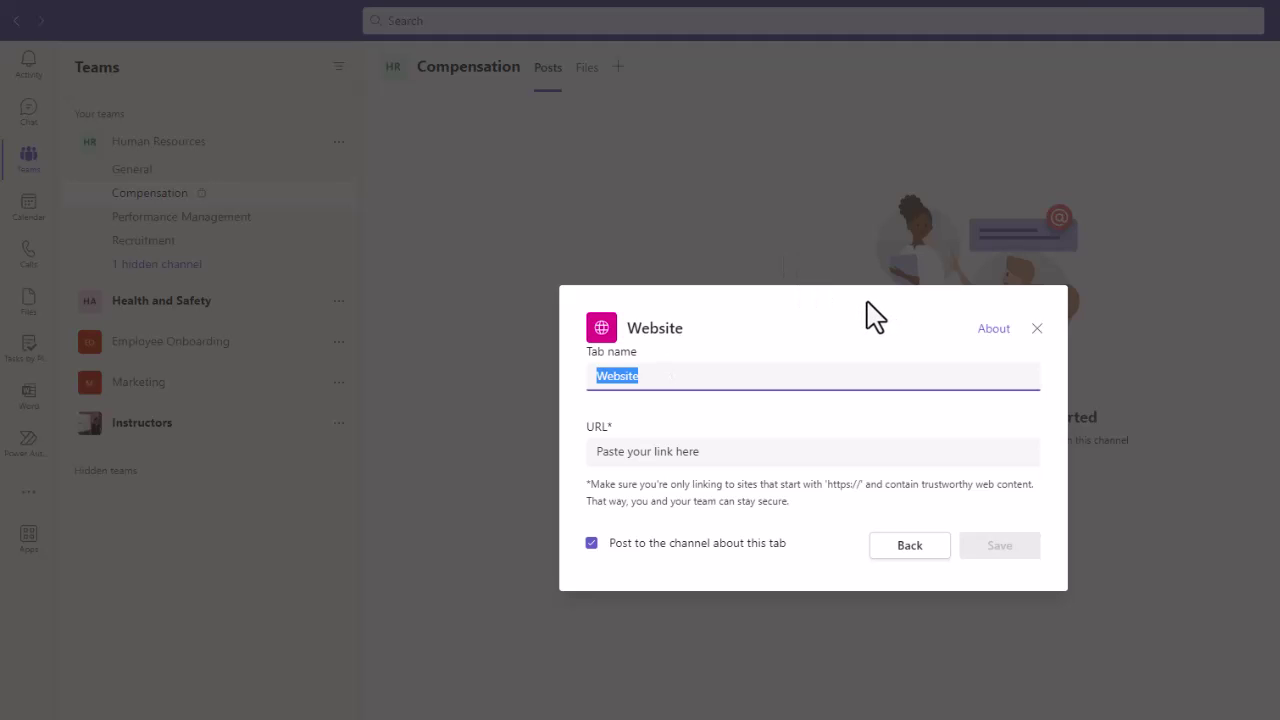
Name the website tab 'Tasks for Comp', paste the Planner plan link as its URL, and save without posting.
{"action": "type", "text": "Tasks for Comp"}
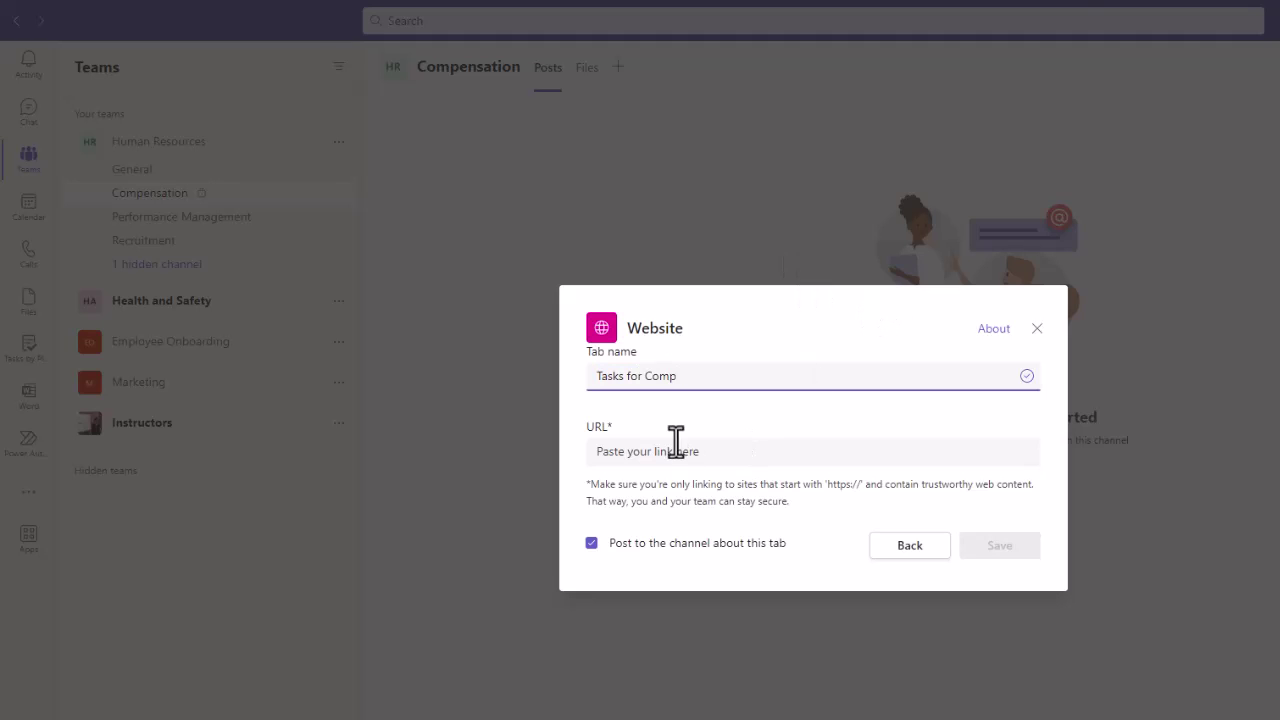
{"action": "left_click", "coordinate": [672, 450]}
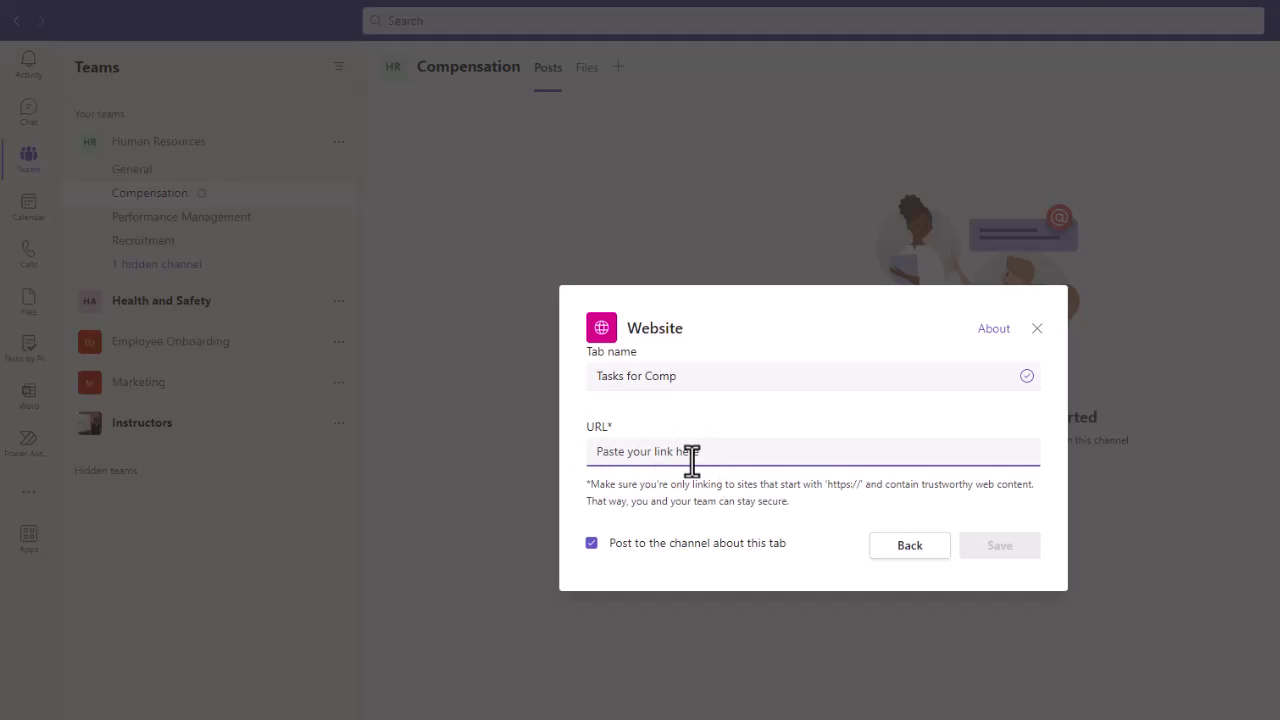
{"action": "key", "text": "ctrl+v"}
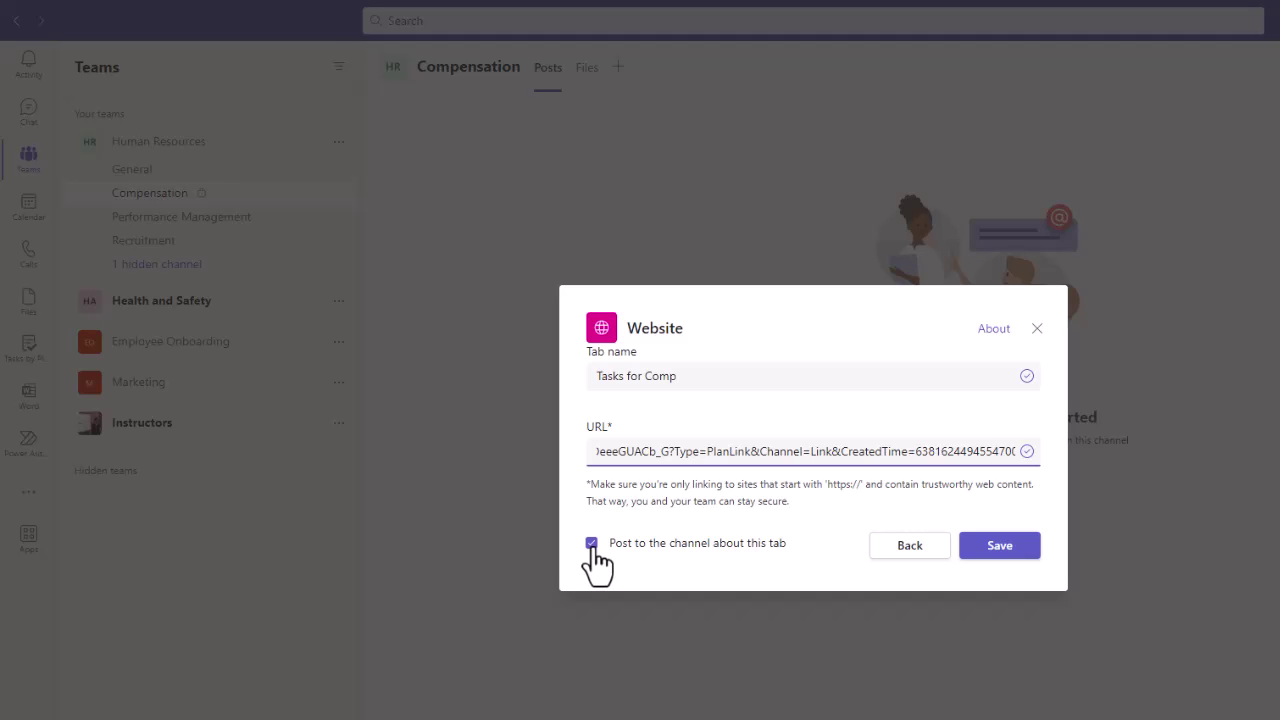
{"action": "left_click", "coordinate": [592, 544]}
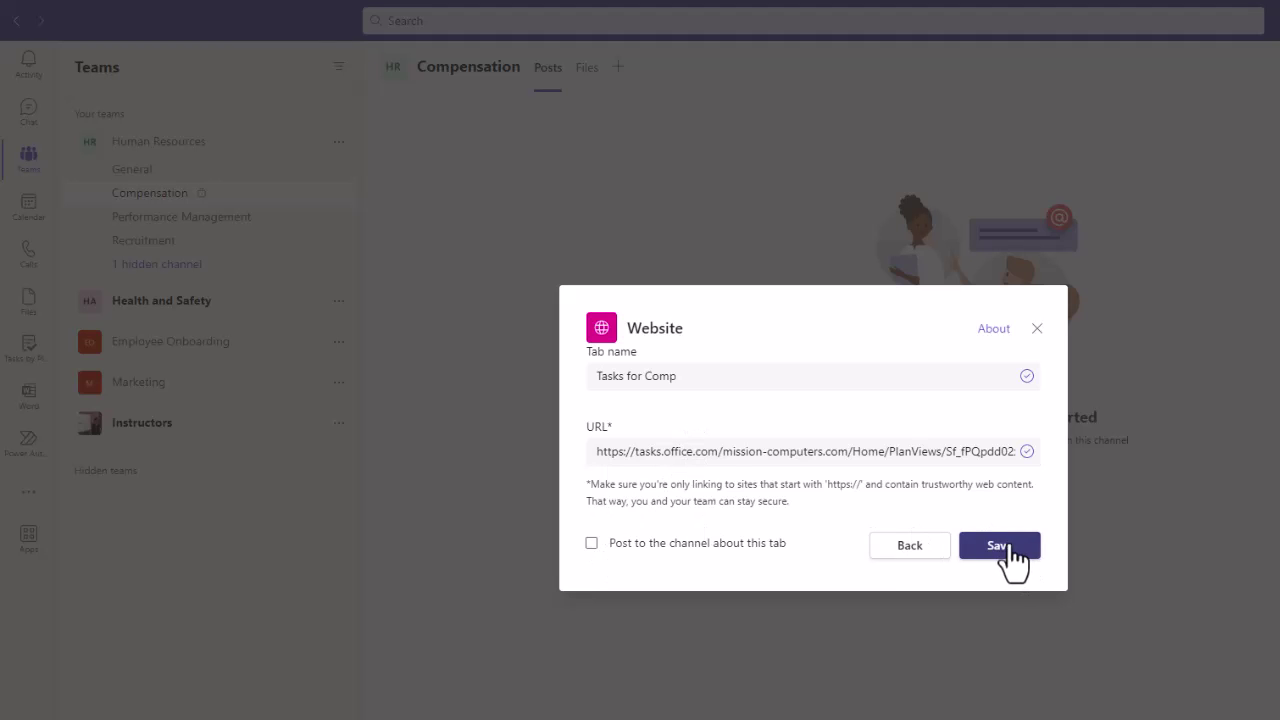
{"action": "left_click", "coordinate": [999, 545]}
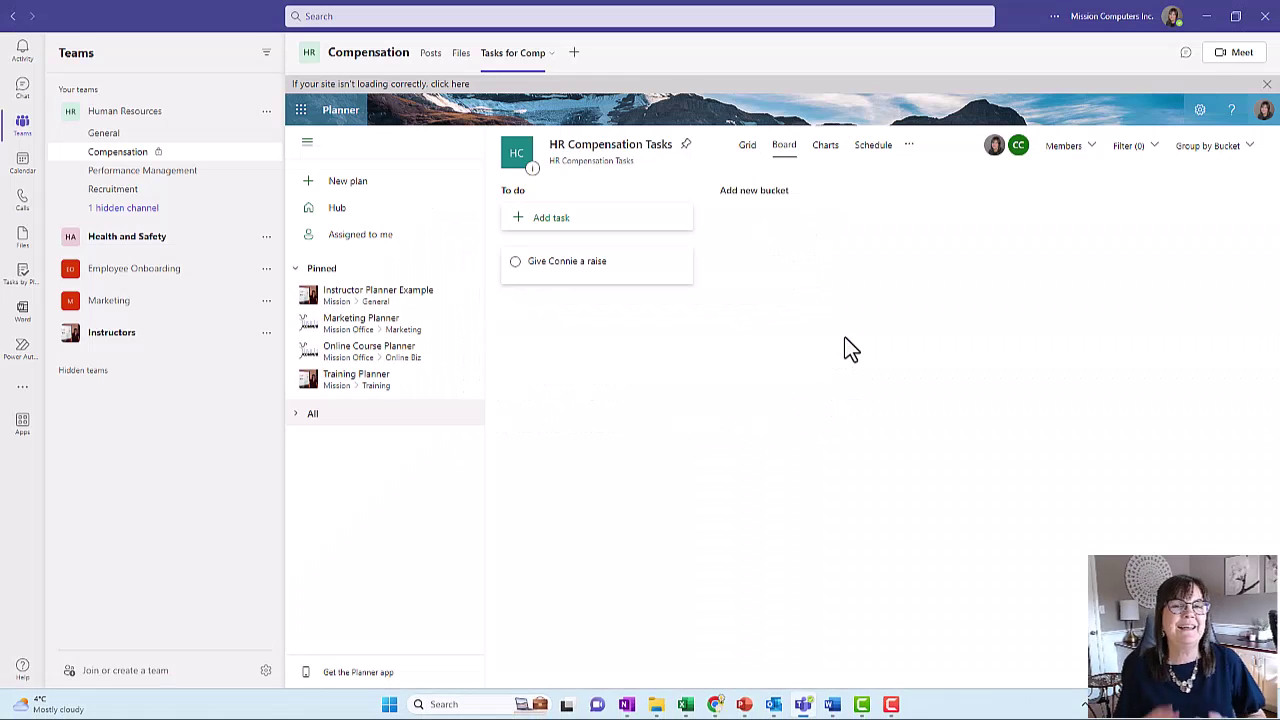